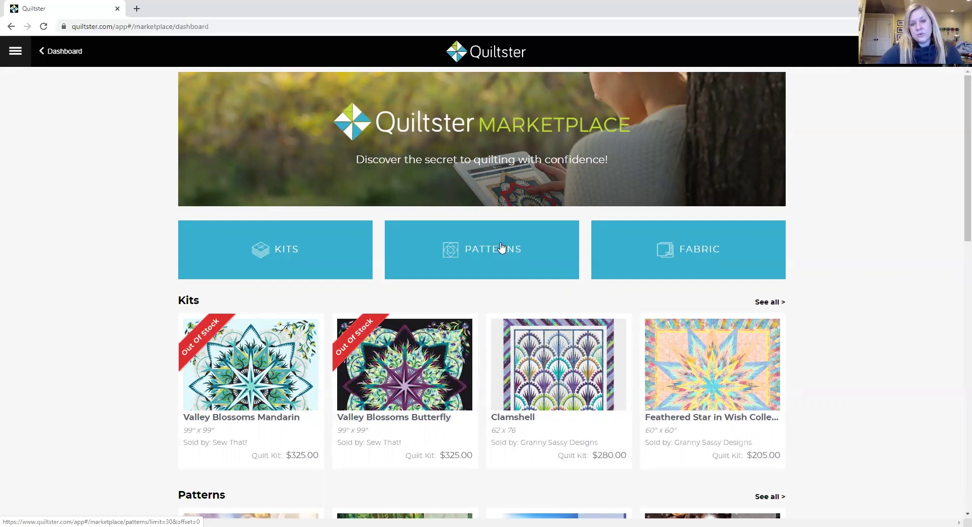
Leave the Marketplace and open the Fabric Stash from the dashboard.
{"action": "left_click", "coordinate": [69, 56]}
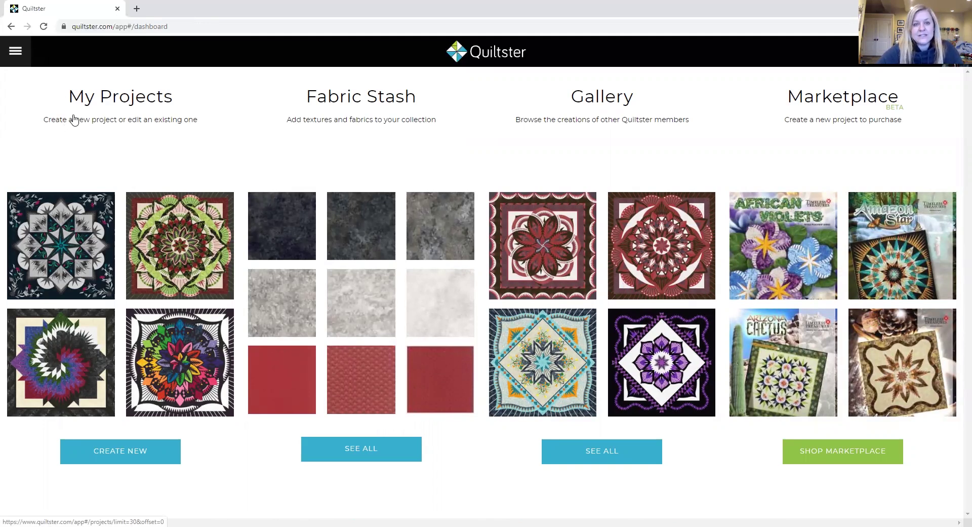
{"action": "left_click", "coordinate": [348, 105]}
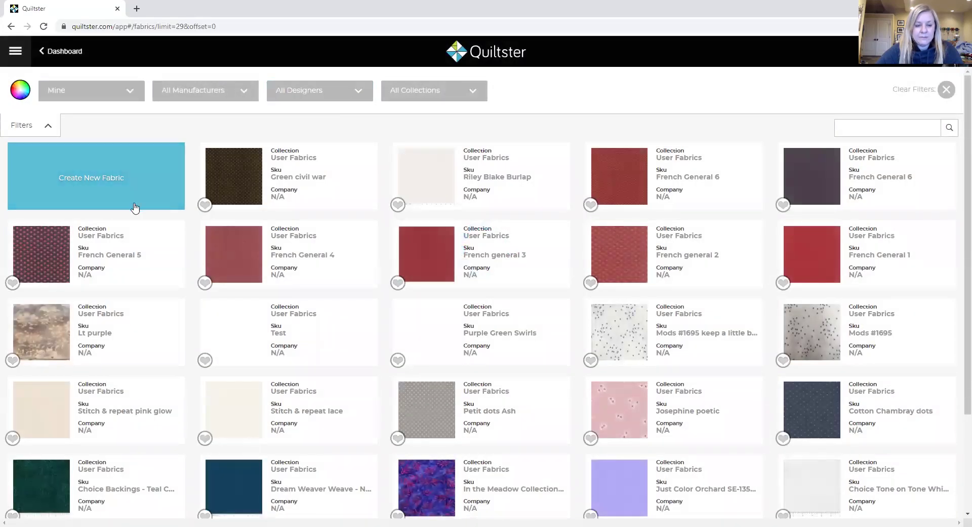
Start a new fabric upload, browse to Desktop > Fabrics > Paula Nadelstern, and select the red fabric image 1714-10_lg.jpg.
{"action": "left_click", "coordinate": [107, 180]}
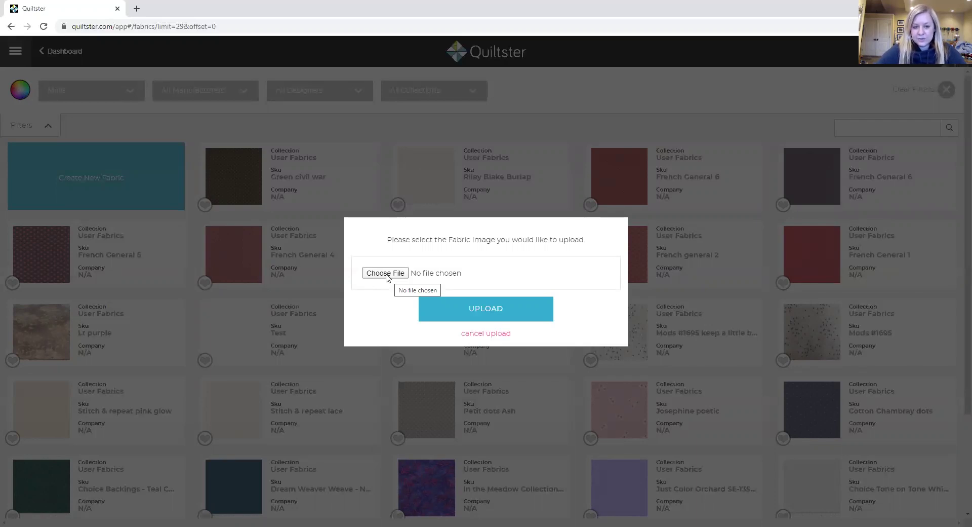
{"action": "left_click", "coordinate": [386, 273]}
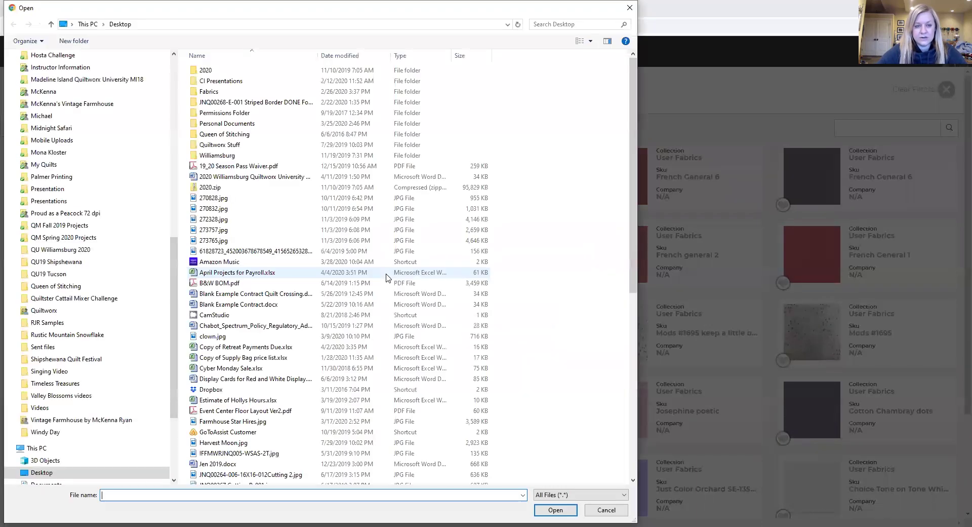
{"action": "double_click", "coordinate": [208, 92]}
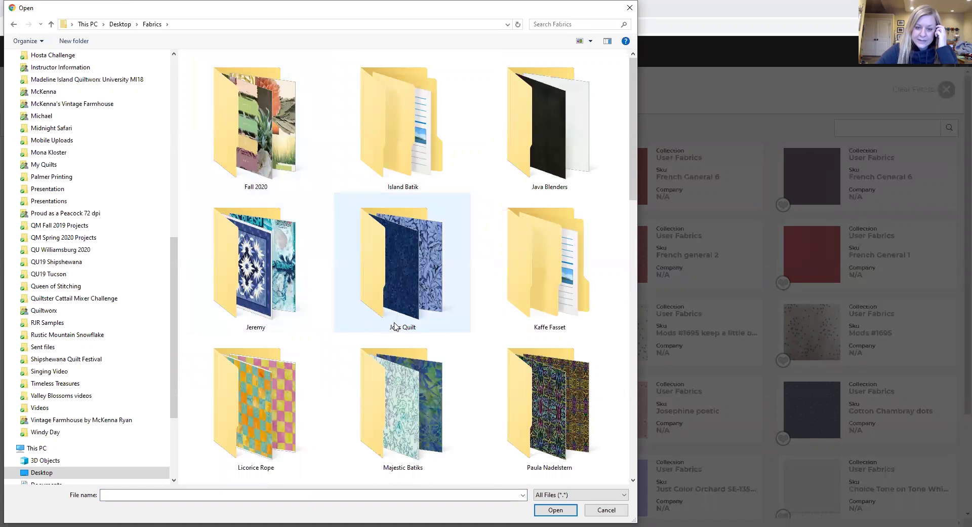
{"action": "double_click", "coordinate": [544, 411]}
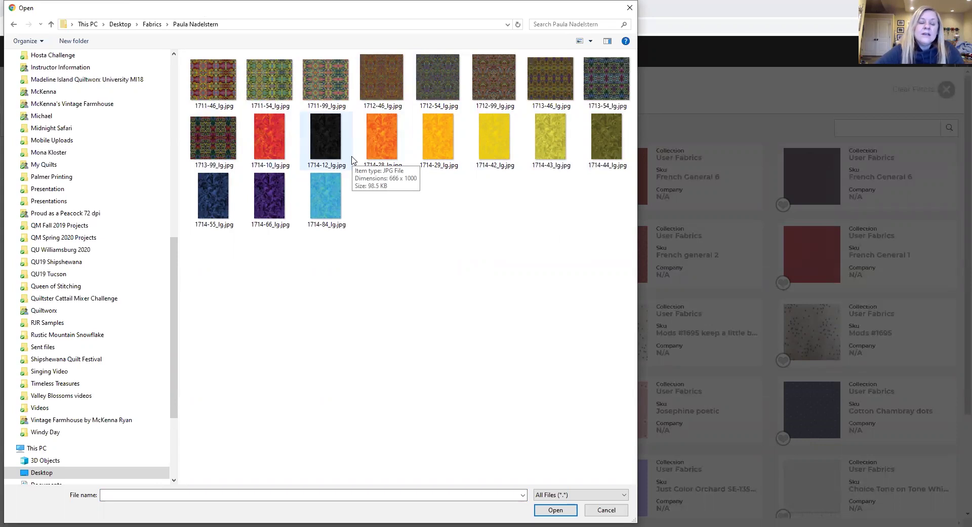
{"action": "left_click", "coordinate": [269, 141]}
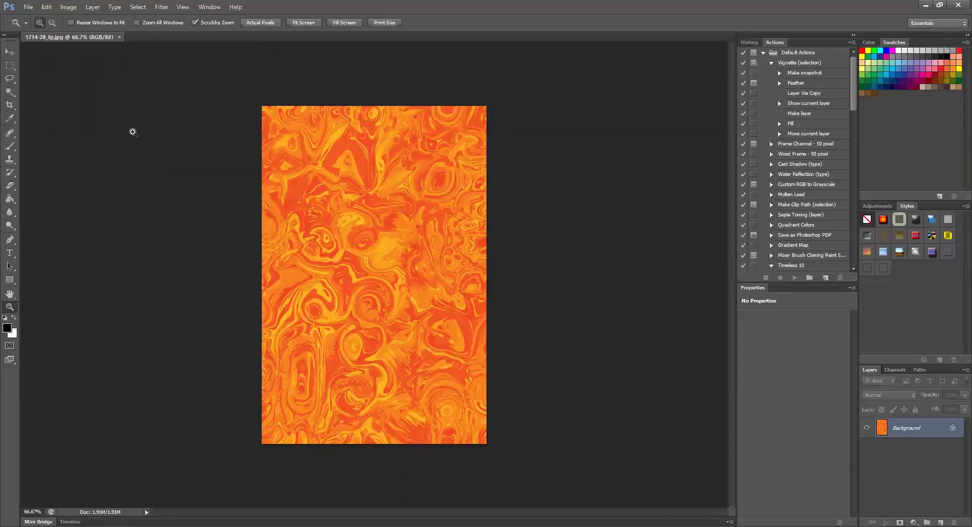
In Photoshop, check the pixel dimensions, document size and resolution of the orange fabric image 1714-28_lg.jpg.
{"action": "left_click", "coordinate": [70, 7]}
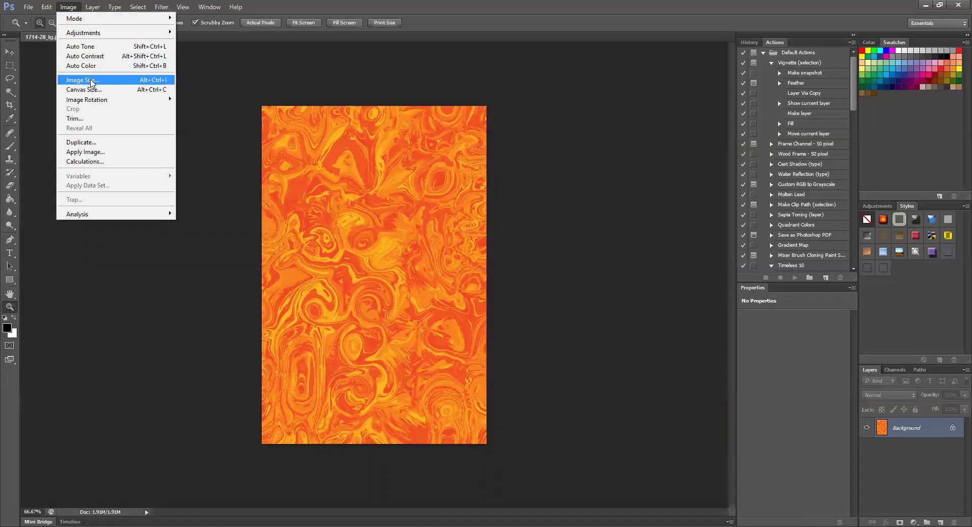
{"action": "left_click", "coordinate": [72, 8]}
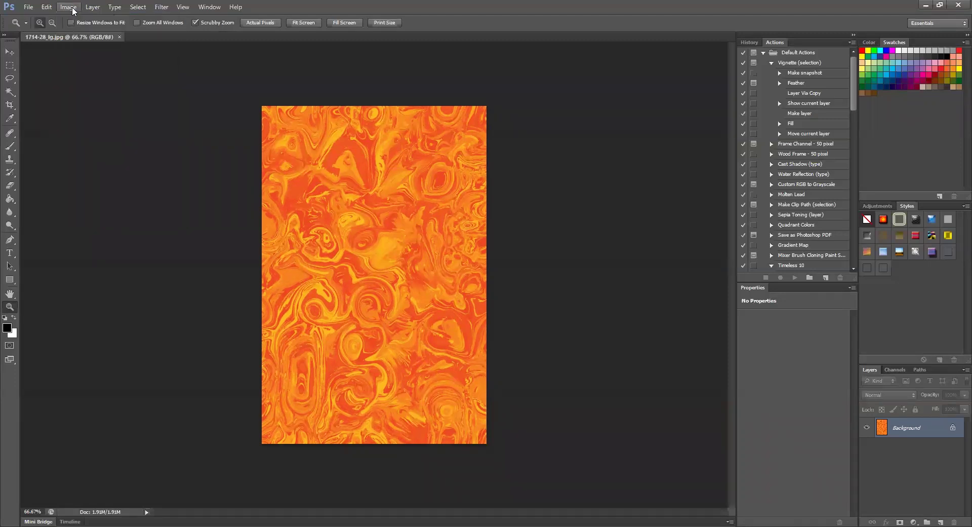
{"action": "left_click", "coordinate": [73, 8]}
{"action": "left_click", "coordinate": [86, 82]}
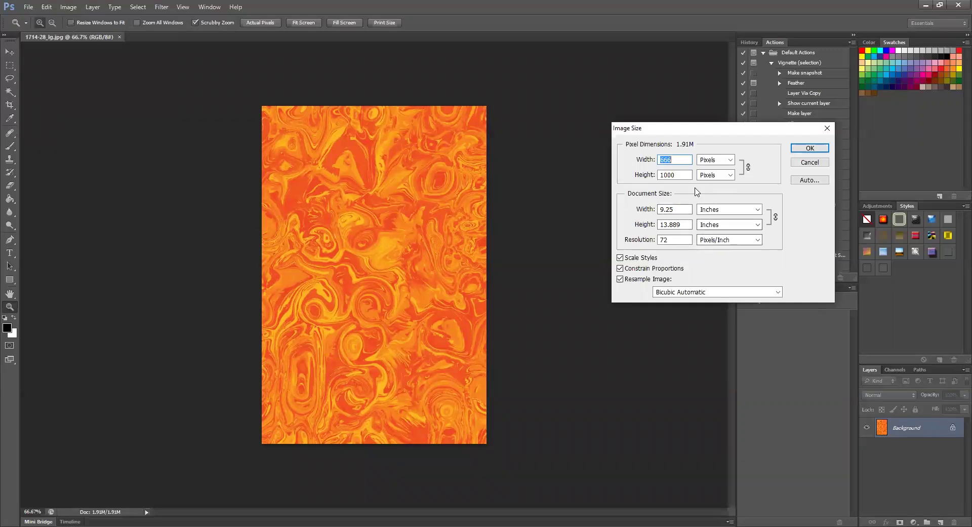
{"action": "left_click", "coordinate": [810, 148]}
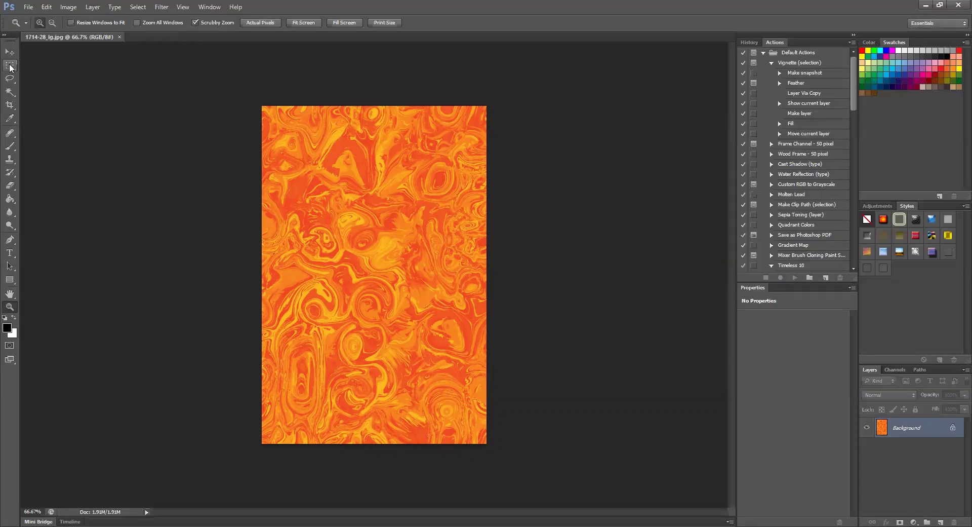
Crop the orange fabric image to a full-width square measured down from its upper edge, using a rectangular marquee selection.
{"action": "left_click", "coordinate": [9, 66]}
{"action": "left_click_drag", "start_coordinate": [263, 105], "coordinate": [514, 332]}
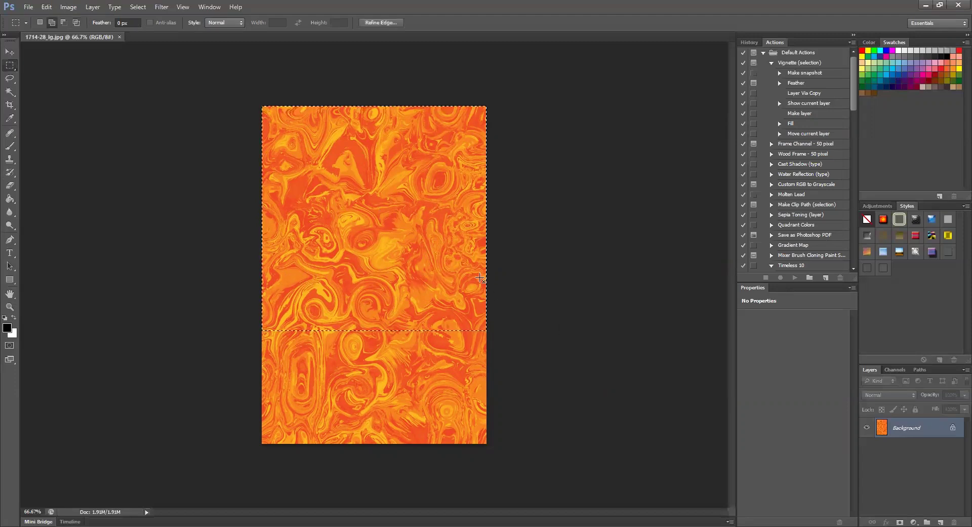
{"action": "left_click", "coordinate": [68, 7]}
{"action": "left_click", "coordinate": [76, 109]}
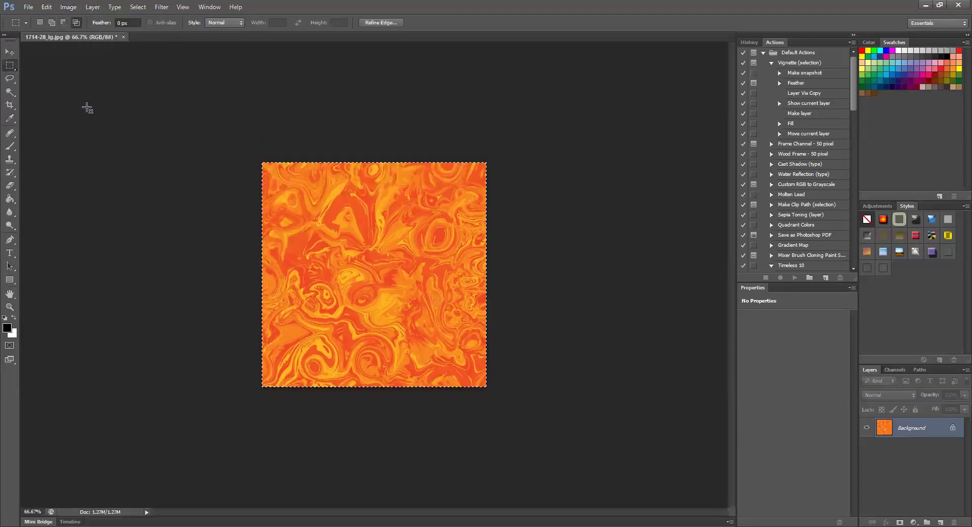
Start saving the cropped square as a separate JPEG, appending "squ" to the file name 1714-28_lg.
{"action": "left_click", "coordinate": [29, 7]}
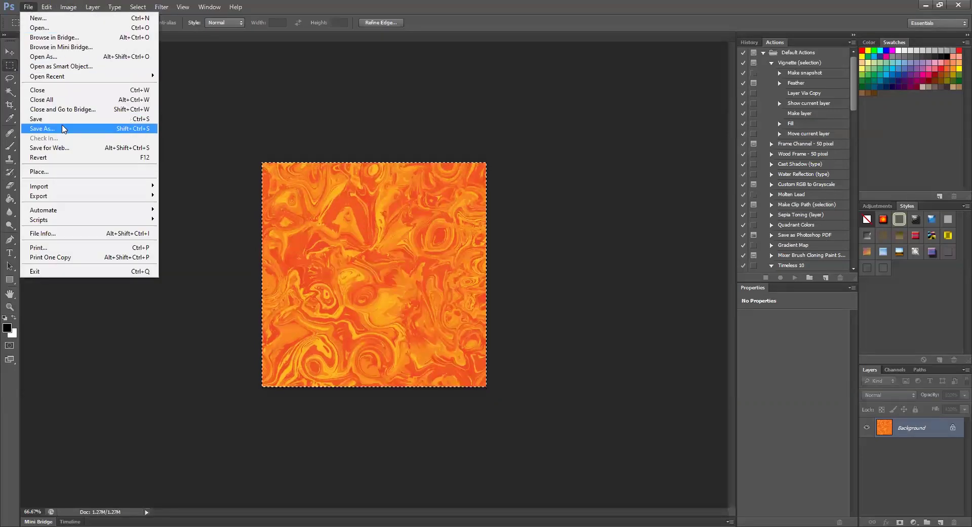
{"action": "left_click", "coordinate": [43, 128]}
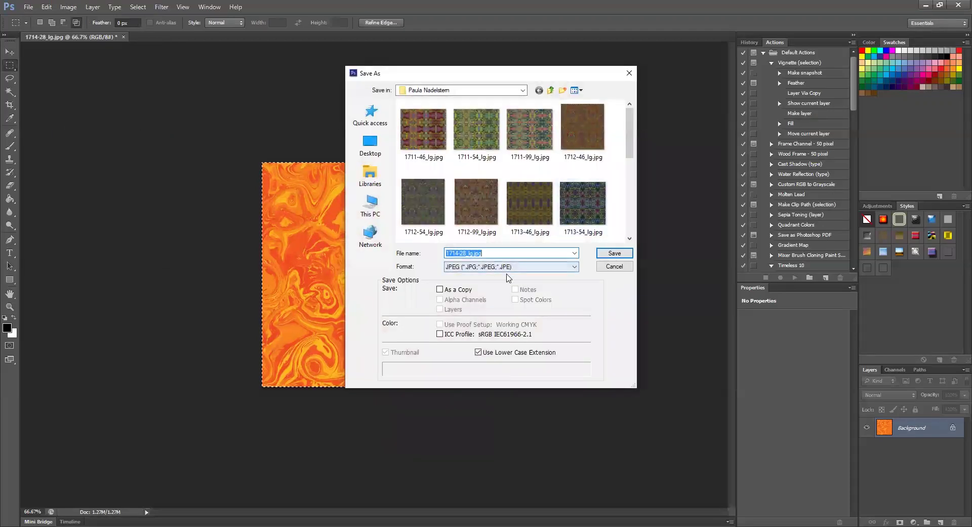
{"action": "left_click", "coordinate": [471, 253]}
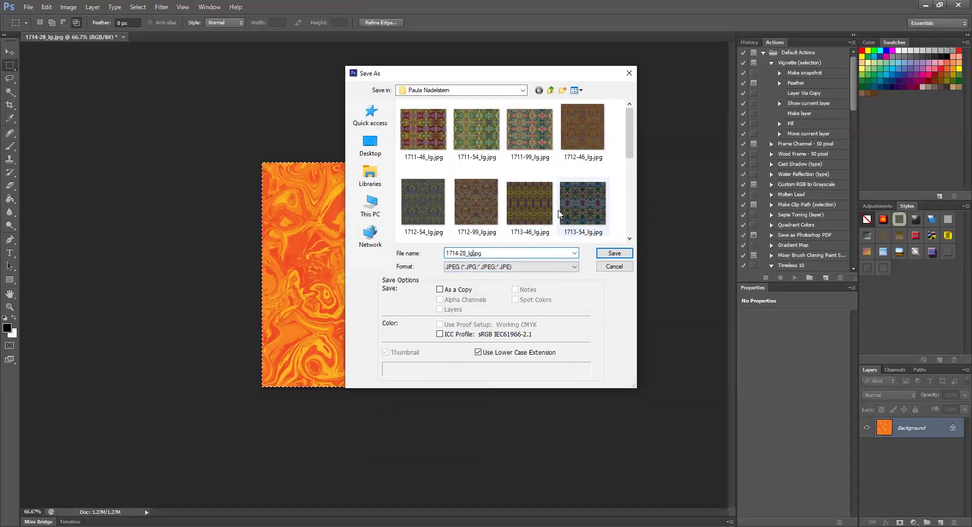
{"action": "type", "text": "squ"}
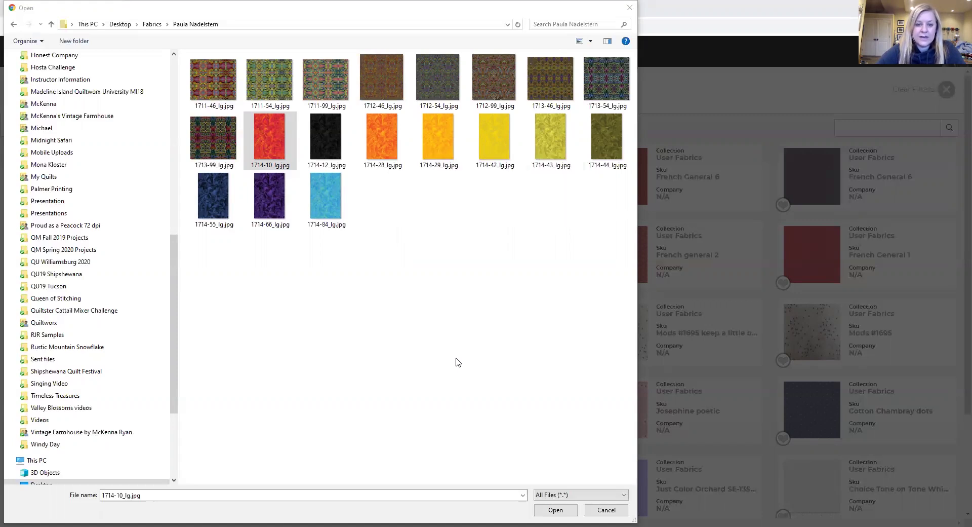
Back in Quiltster, close the file chooser without picking an image and cancel the fabric upload.
{"action": "left_click", "coordinate": [630, 8]}
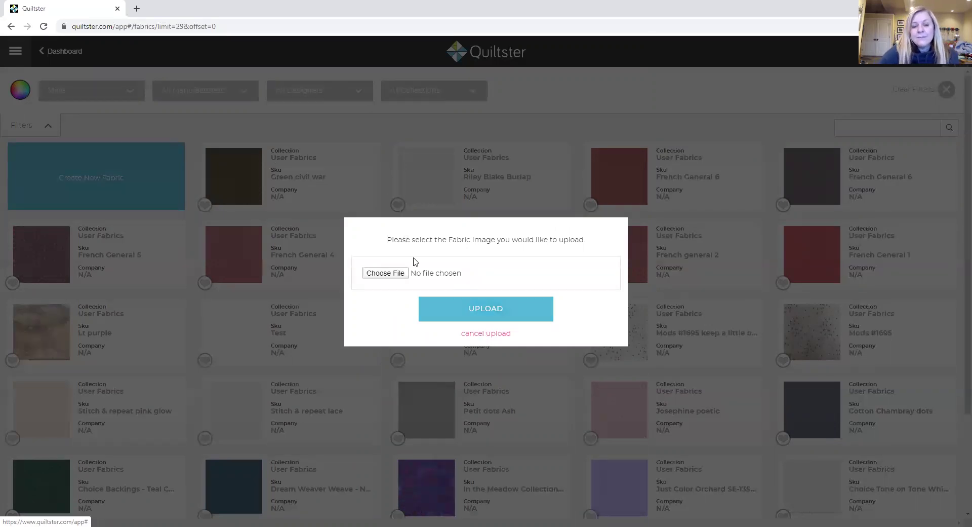
{"action": "left_click", "coordinate": [489, 335]}
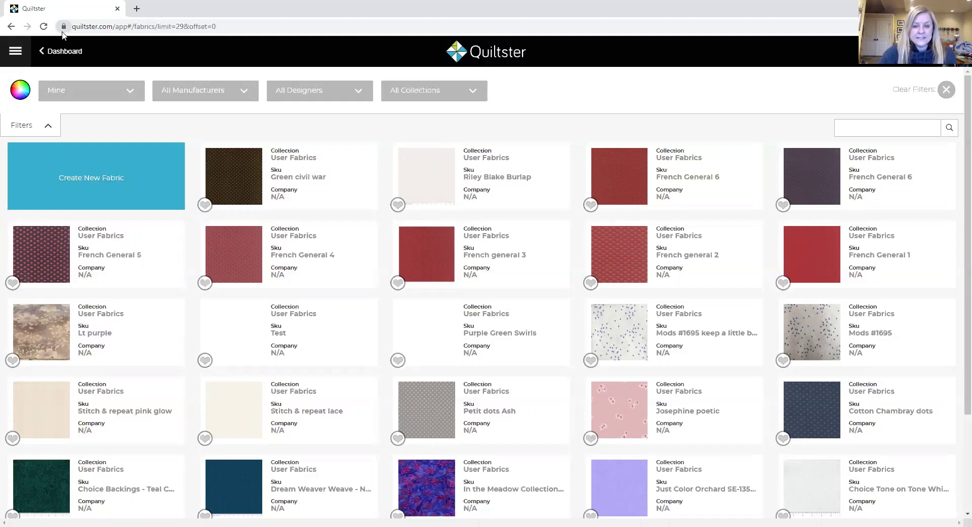
Filter the fabrics to manufacturer Free Spirit, designer Tula Pink and the De La Luna collection.
{"action": "left_click", "coordinate": [236, 90]}
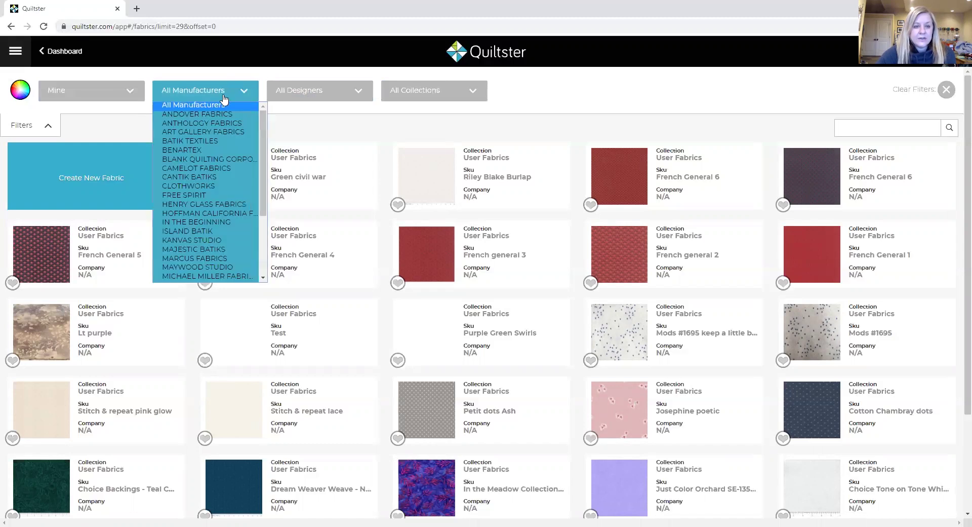
{"action": "left_click", "coordinate": [199, 199]}
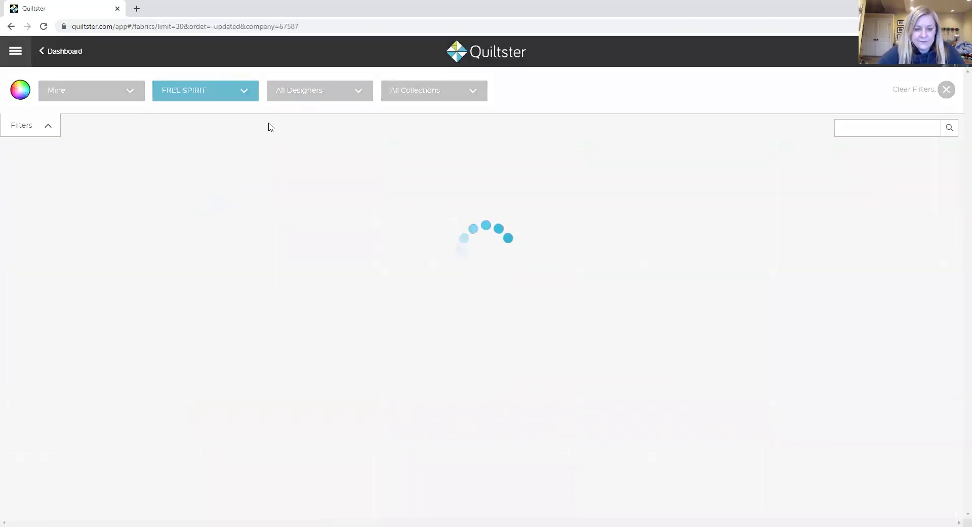
{"action": "left_click", "coordinate": [343, 98]}
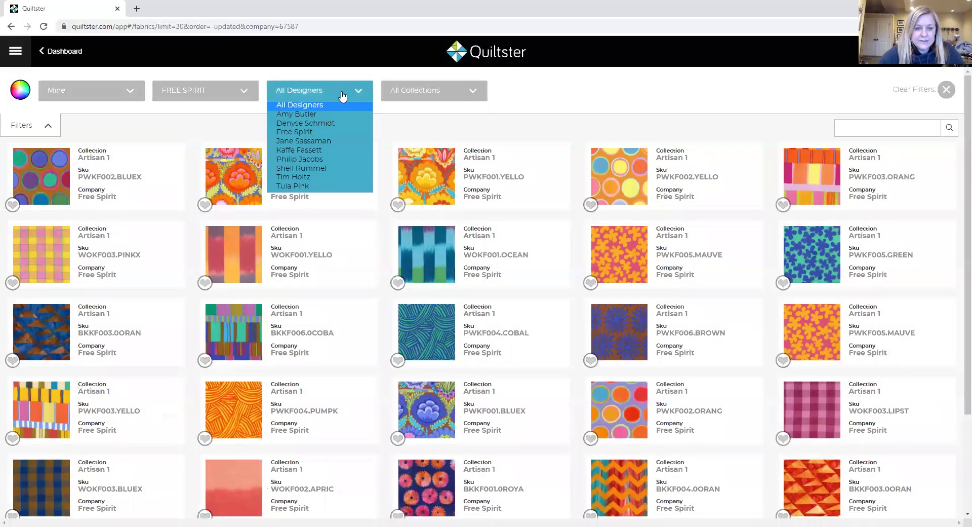
{"action": "left_click", "coordinate": [316, 187]}
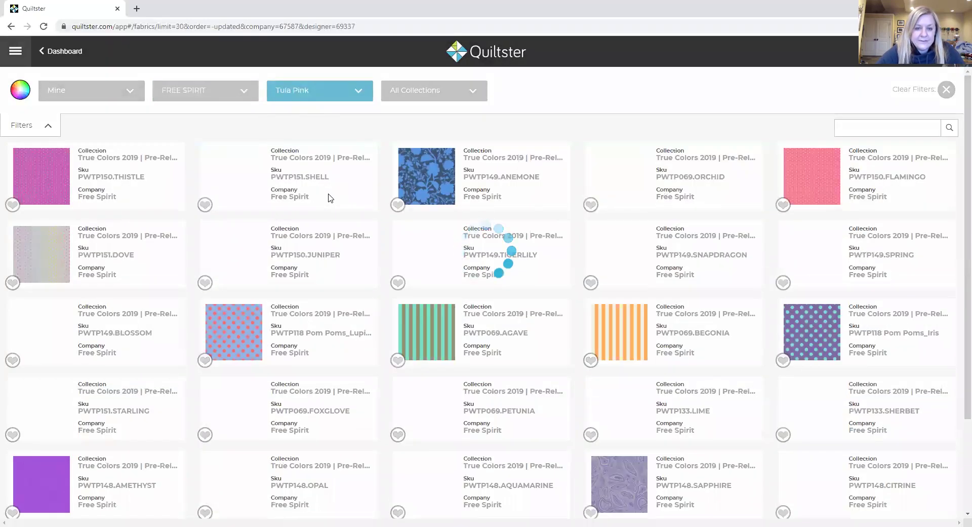
{"action": "left_click", "coordinate": [438, 97]}
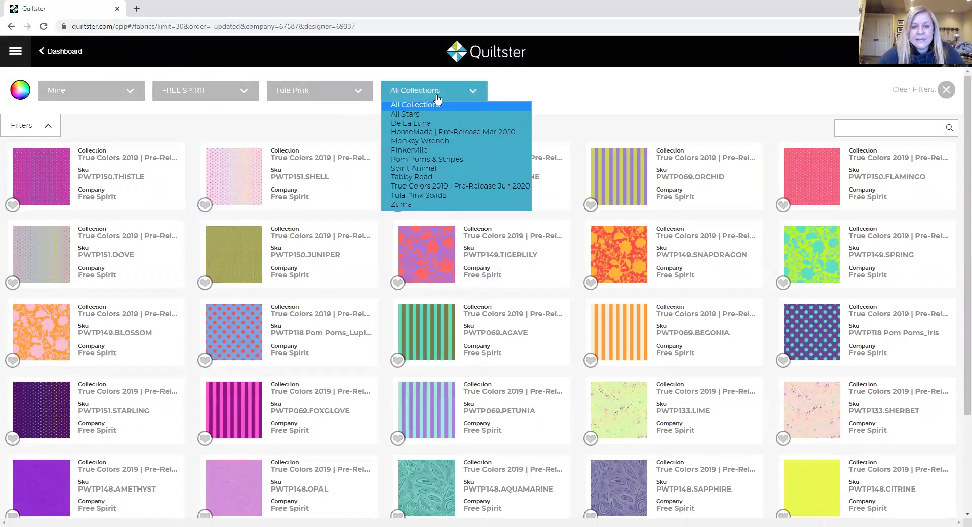
{"action": "left_click", "coordinate": [442, 126]}
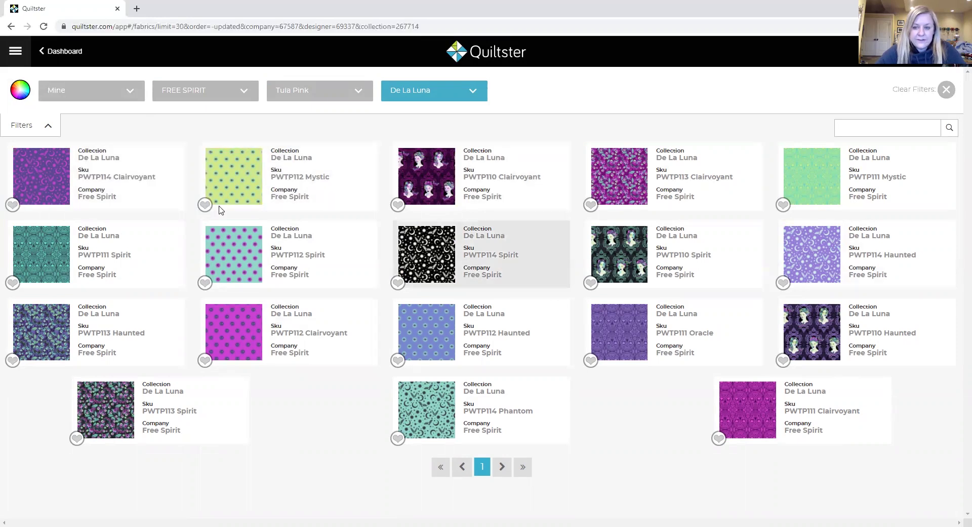
Mark the De La Luna fabrics PWTP114 Clairvoyant, PWTP112 Mystic and PWTP110 Clairvoyant as favorites.
{"action": "left_click", "coordinate": [12, 205]}
{"action": "left_click", "coordinate": [205, 204]}
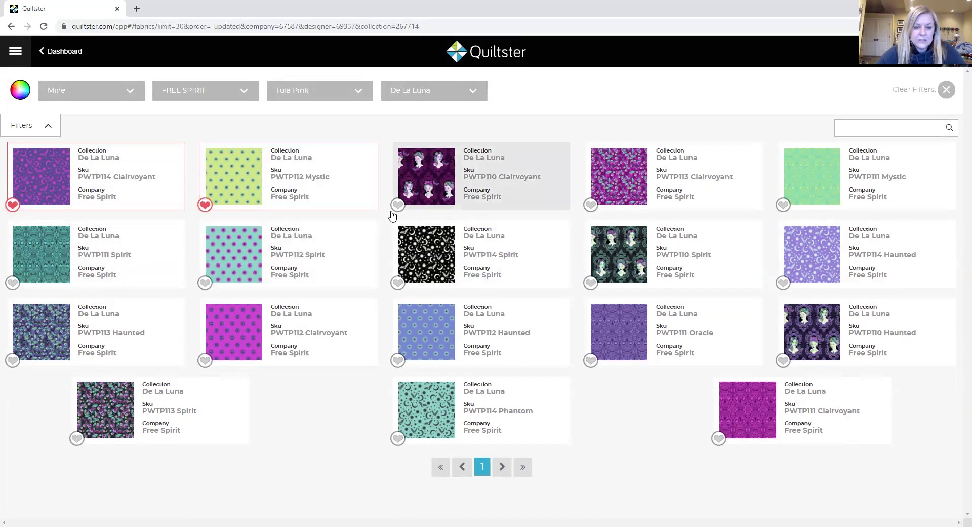
{"action": "left_click", "coordinate": [397, 205]}
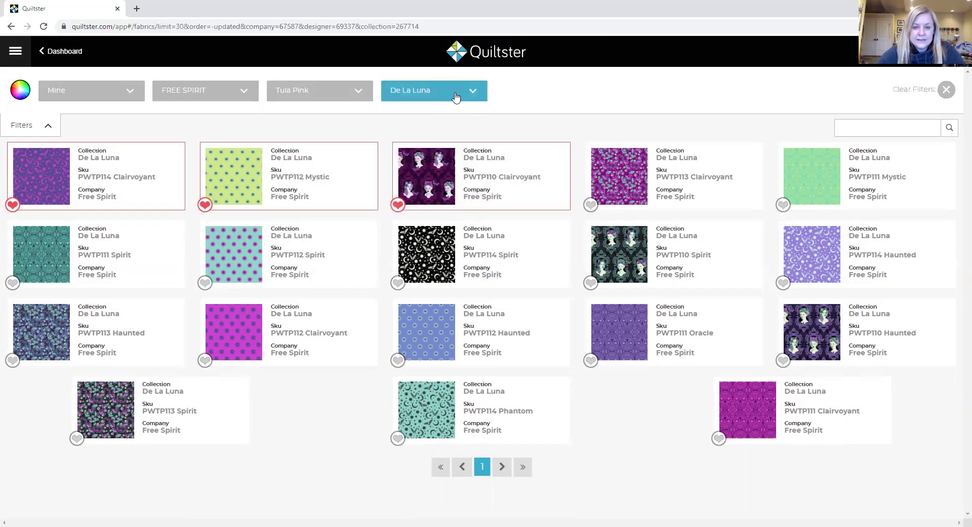
Switch the collection filter to Tula Pink Solids and mark tula, diva and sapphire as favorites.
{"action": "left_click", "coordinate": [456, 94]}
{"action": "left_click", "coordinate": [411, 196]}
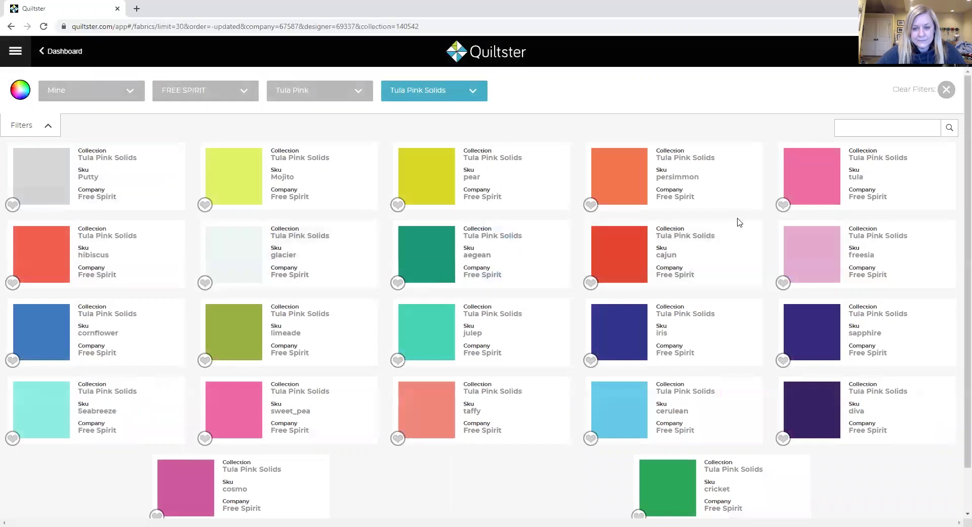
{"action": "left_click", "coordinate": [783, 205]}
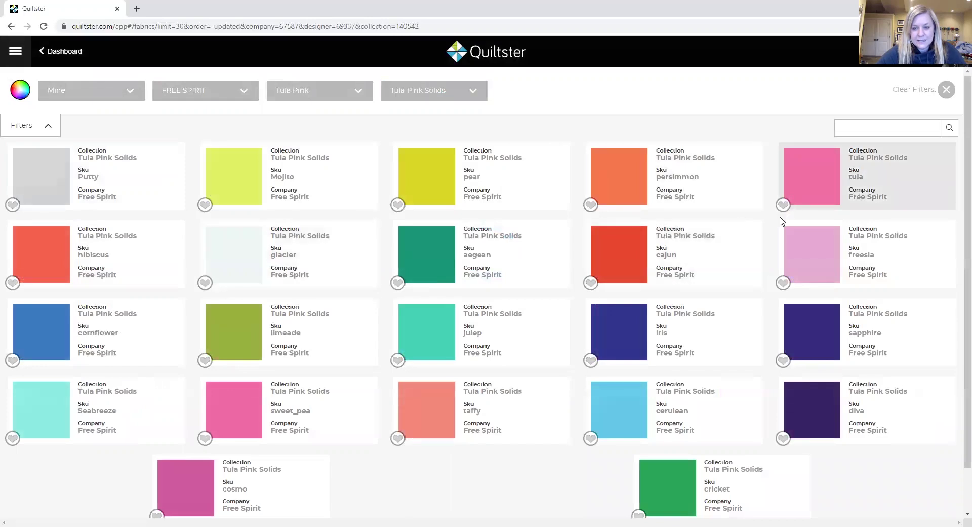
{"action": "left_click", "coordinate": [783, 438]}
{"action": "left_click", "coordinate": [783, 360]}
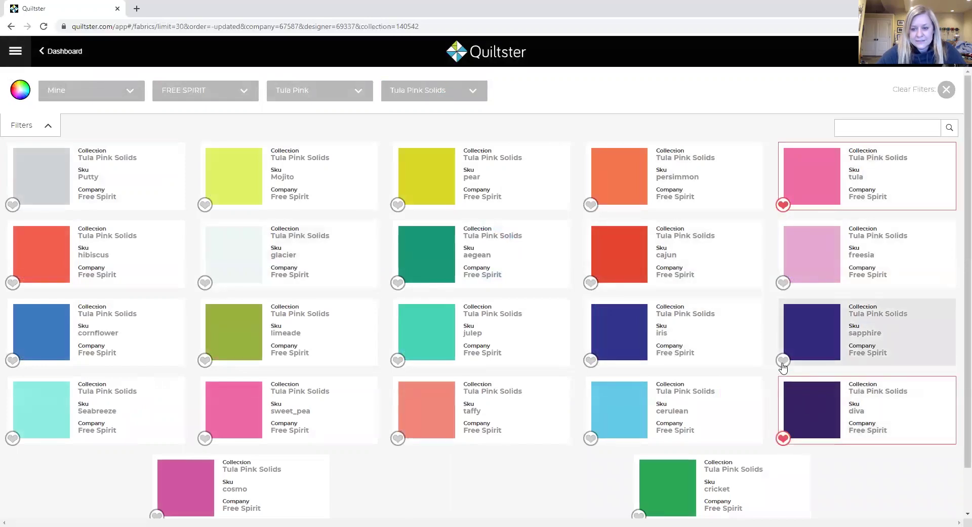
List My Favorites and unfavorite the User Fabrics 81201-10, 81200-10, 89025-100, 5619B-55 and 1864.26447.
{"action": "left_click", "coordinate": [126, 94]}
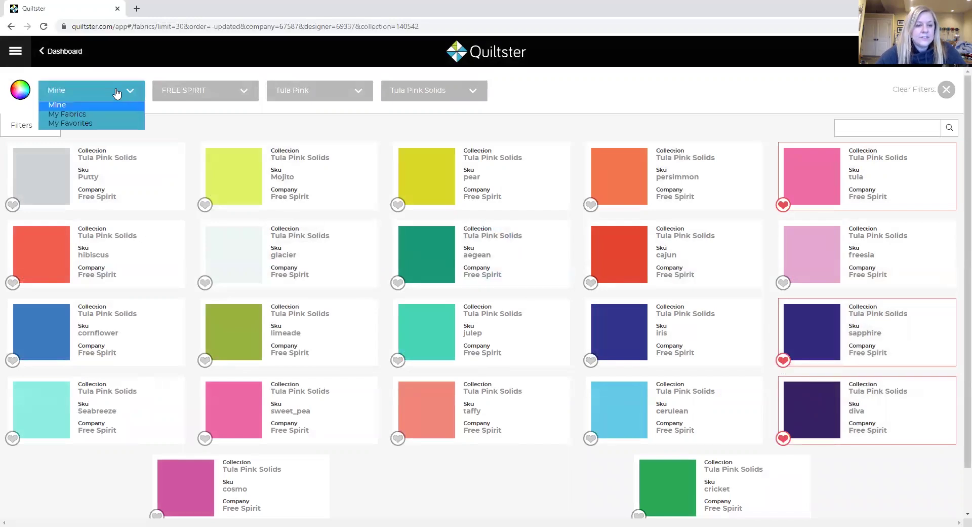
{"action": "left_click", "coordinate": [72, 123]}
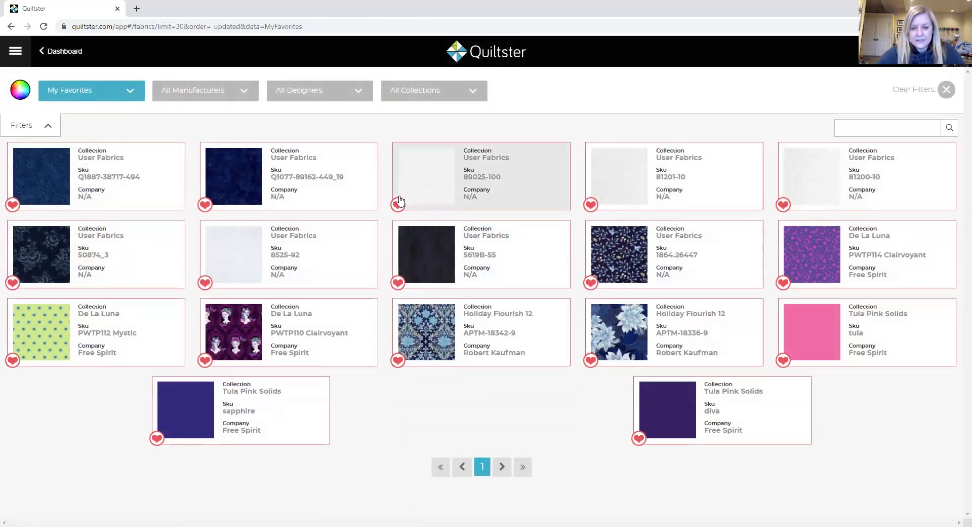
{"action": "left_click", "coordinate": [591, 205]}
{"action": "left_click", "coordinate": [782, 205]}
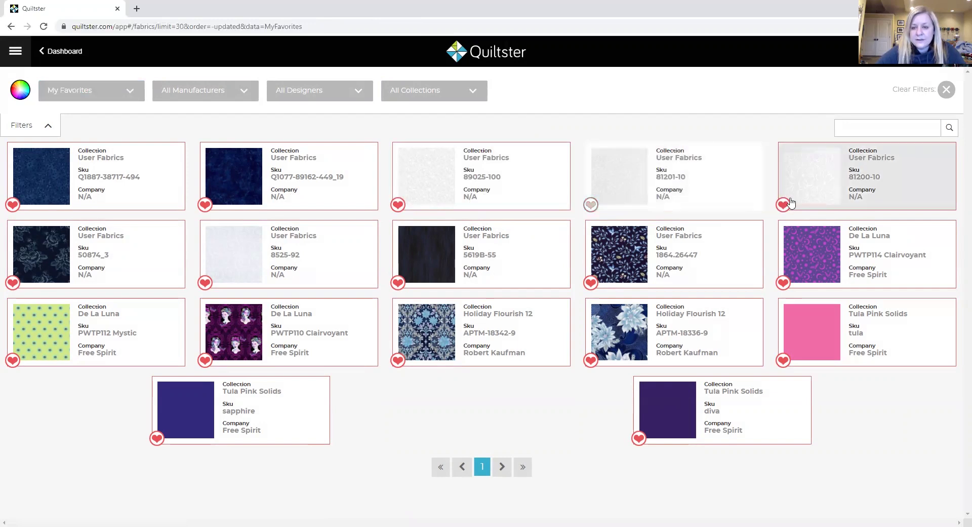
{"action": "left_click", "coordinate": [397, 205]}
{"action": "left_click", "coordinate": [398, 282]}
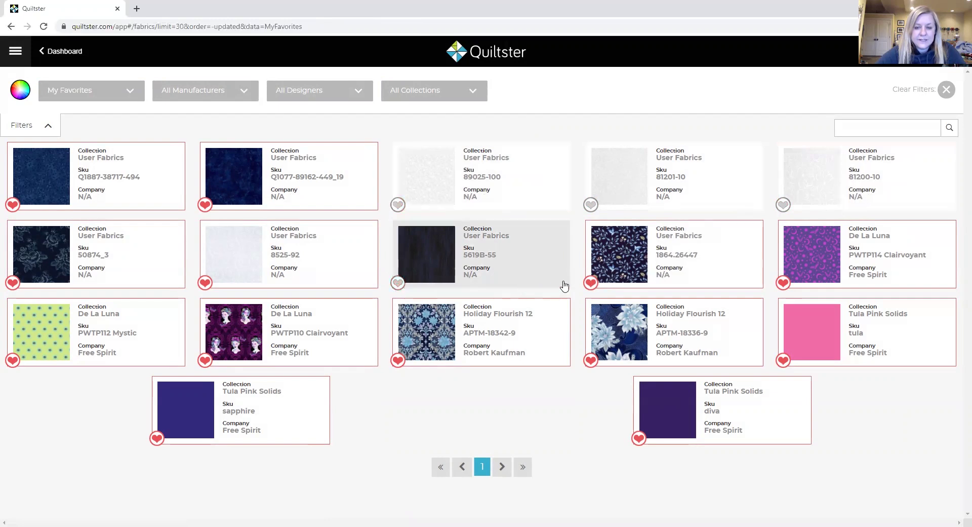
{"action": "left_click", "coordinate": [591, 283]}
Unfavorite Holiday Flourish 12 fabrics APTM-18336-9 and APTM-18342-9 and User Fabric 8525-92, and reload the favorites list.
{"action": "left_click", "coordinate": [590, 358]}
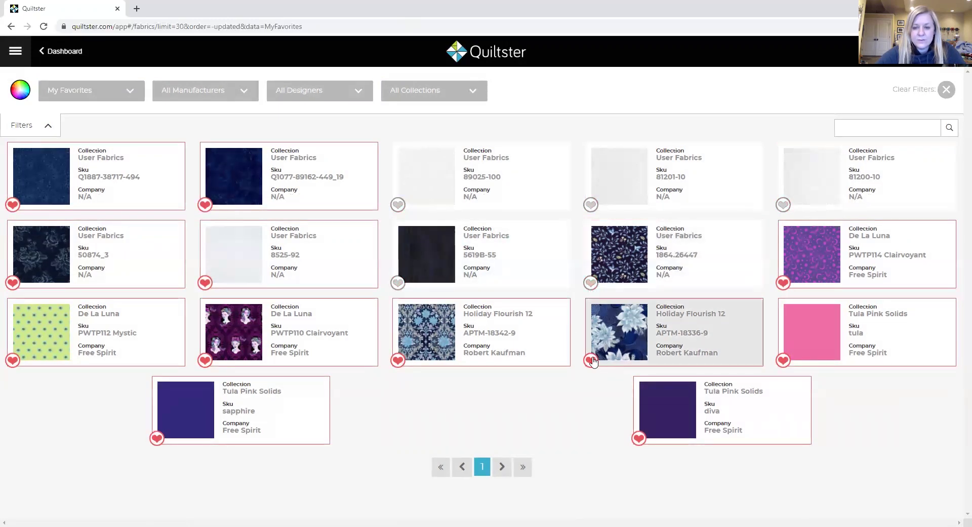
{"action": "left_click", "coordinate": [397, 360]}
{"action": "left_click", "coordinate": [205, 282]}
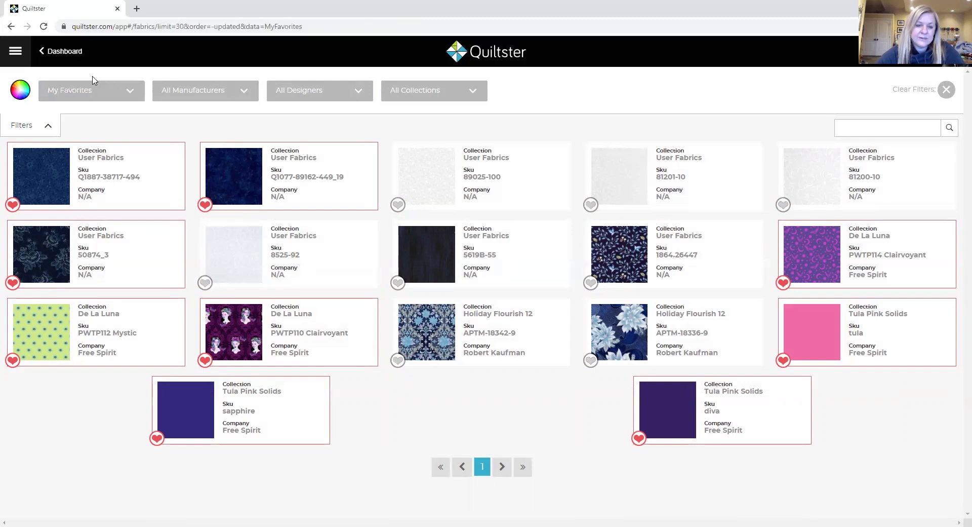
{"action": "left_click", "coordinate": [43, 28]}
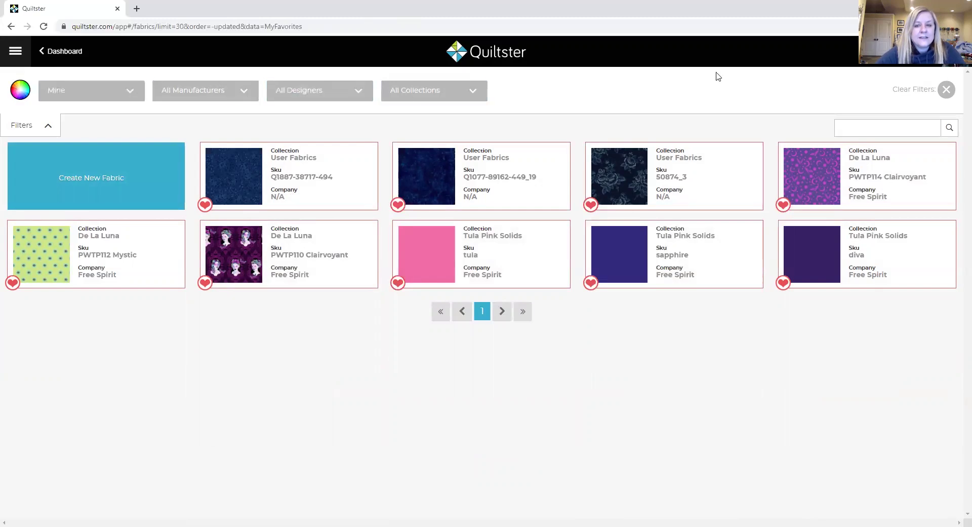
Clear all filters and filter the fabrics by the blue-violet shade 492FFF from the color wheel.
{"action": "left_click", "coordinate": [947, 90]}
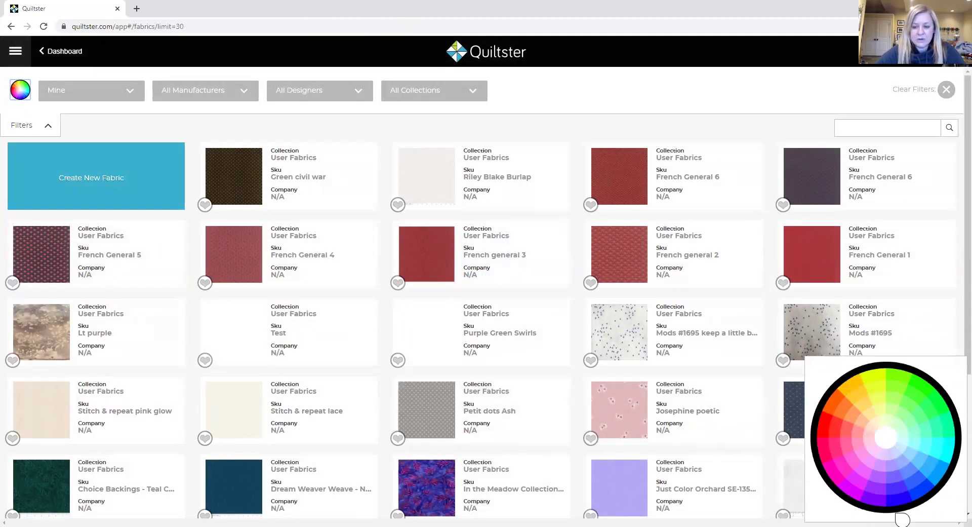
{"action": "left_click", "coordinate": [904, 497]}
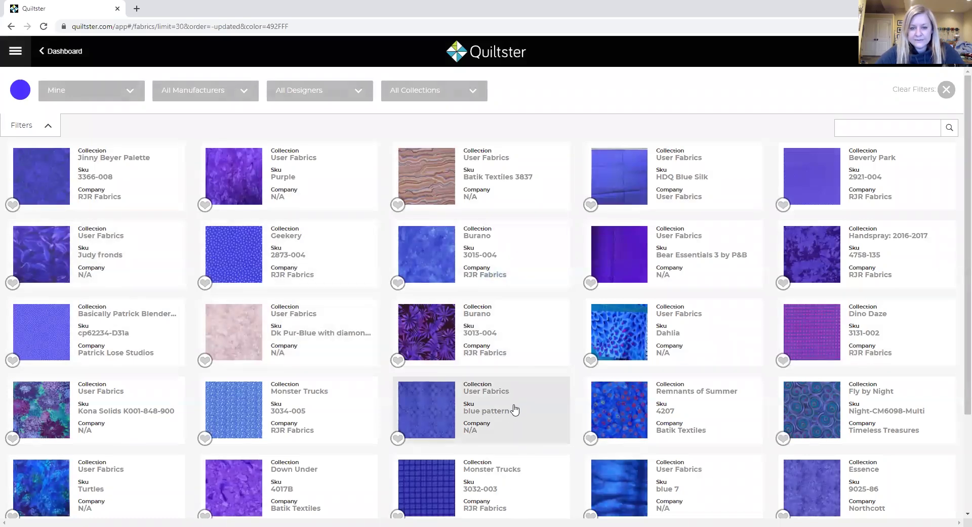
{"action": "scroll", "coordinate": [514, 405], "scroll_direction": "down", "scroll_amount": 3}
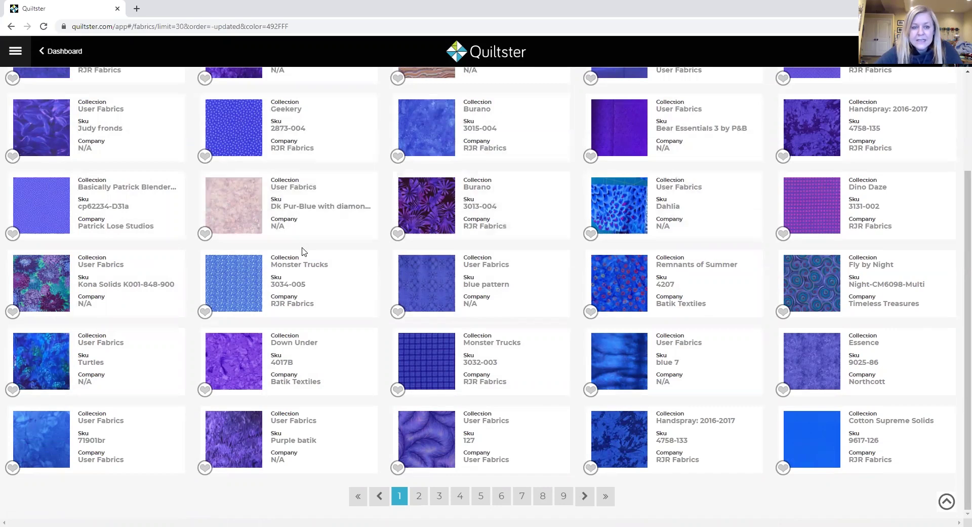
{"action": "scroll", "coordinate": [301, 253], "scroll_direction": "up", "scroll_amount": 3}
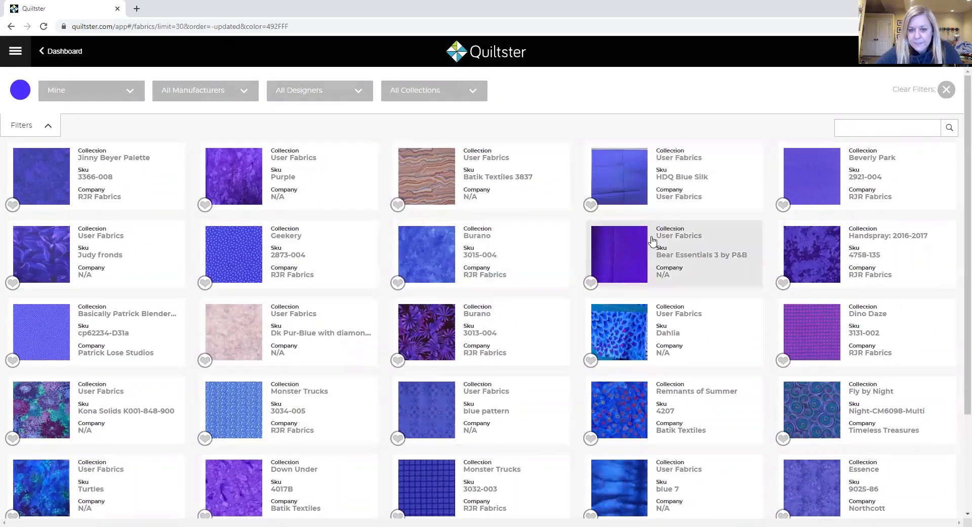
View the HDQ Blue Silk user fabric in the Fabric Editor, close it, and reload and browse the color-filtered list.
{"action": "left_click", "coordinate": [626, 193]}
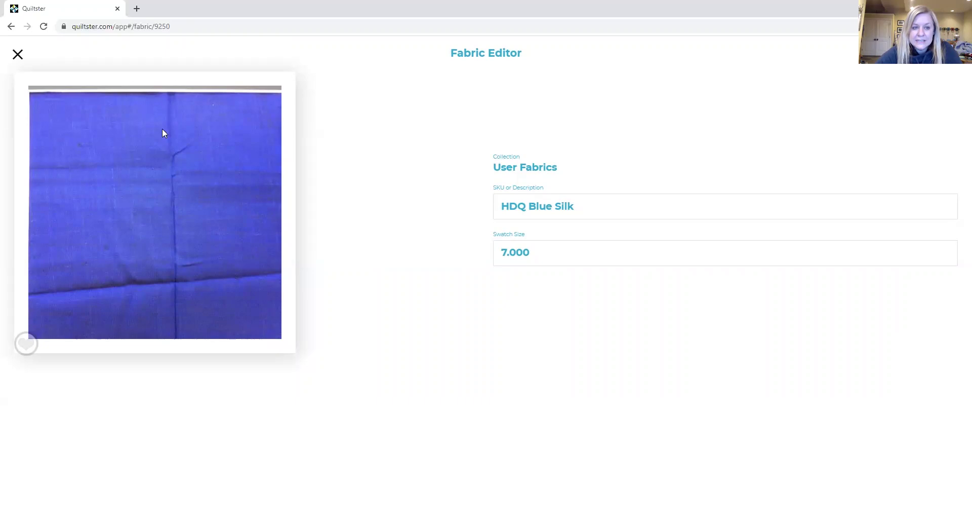
{"action": "left_click", "coordinate": [19, 55]}
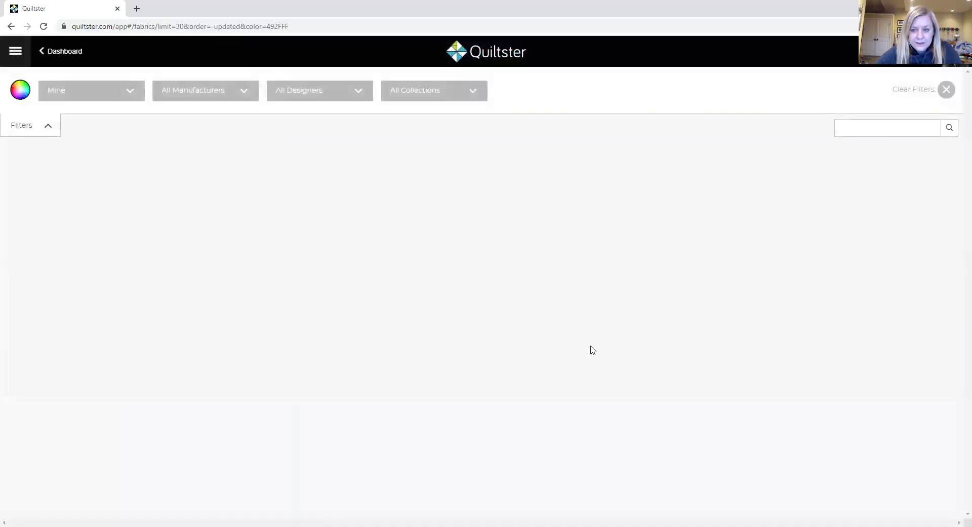
{"action": "left_click", "coordinate": [44, 27]}
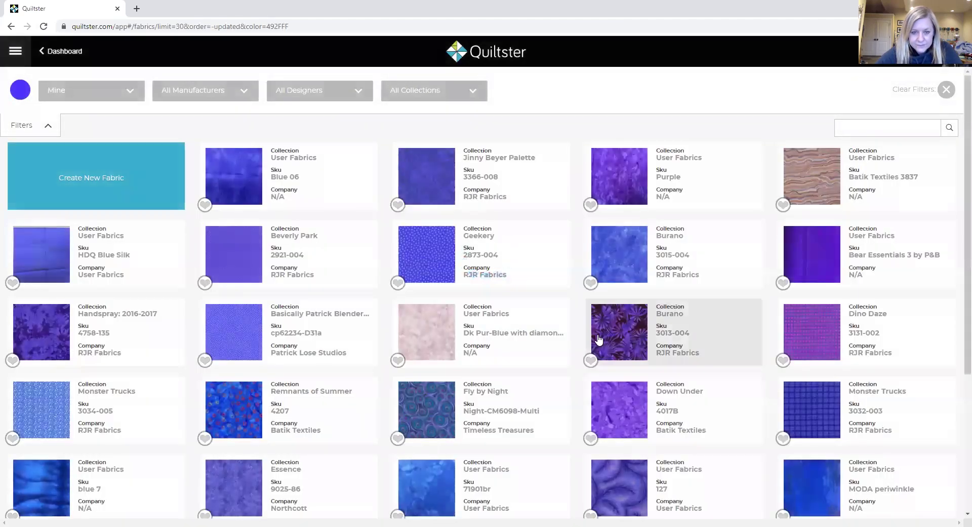
{"action": "scroll", "coordinate": [598, 342], "scroll_direction": "down", "scroll_amount": 5}
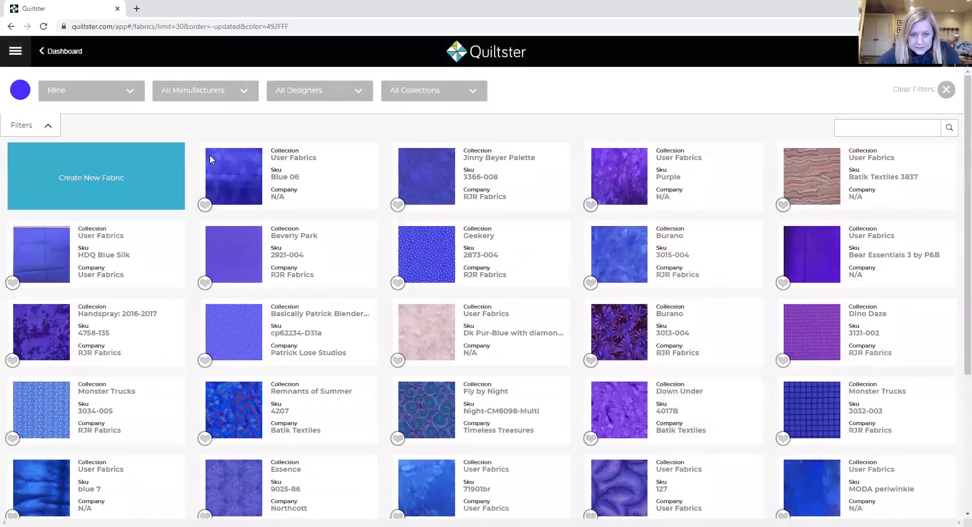
{"action": "scroll", "coordinate": [236, 281], "scroll_direction": "down", "scroll_amount": 2}
{"action": "scroll", "coordinate": [235, 281], "scroll_direction": "down", "scroll_amount": 2}
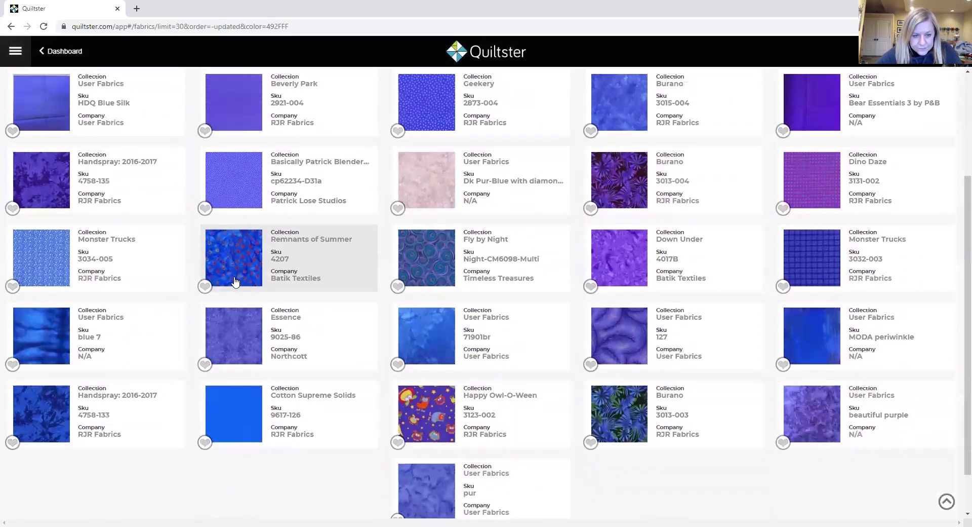